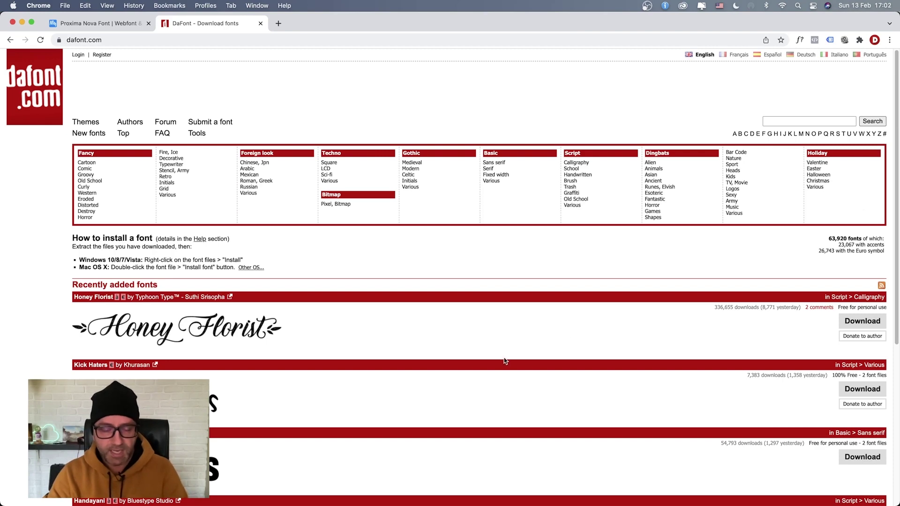
- Switch from the DaFont page in Chrome to Adobe Photoshop 2022's home screen
key(super+Tab)
key(super+Tab)
key(super+Tab)
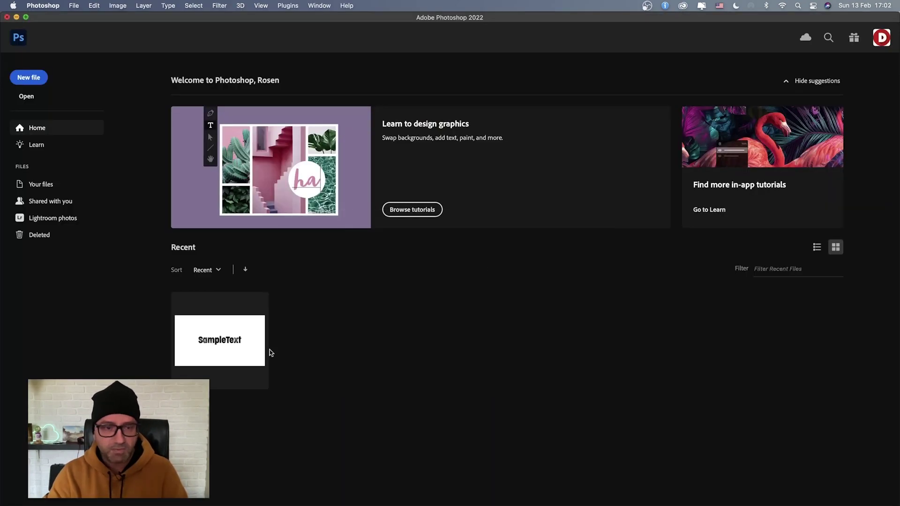
- Open recent 01.psd, edit its SampleText layer, and cancel the missing Cocogoose font warning
click(241, 354)
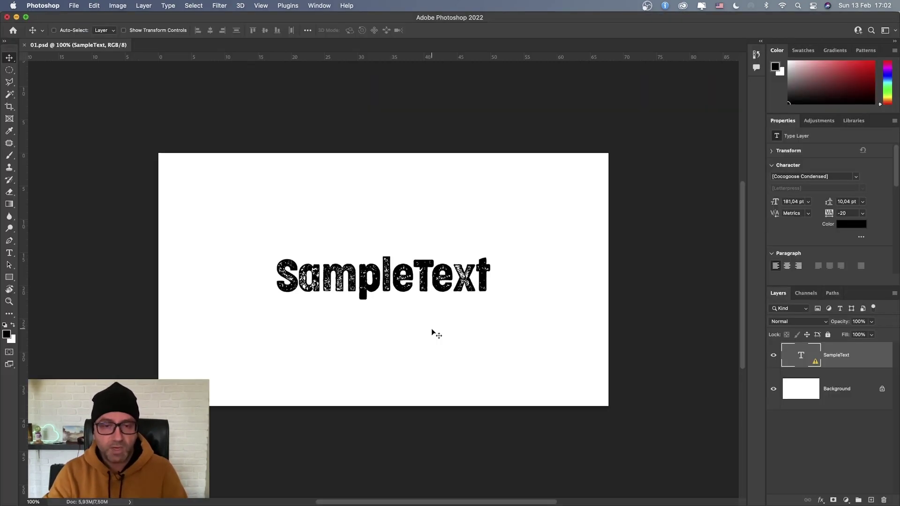
key(t)
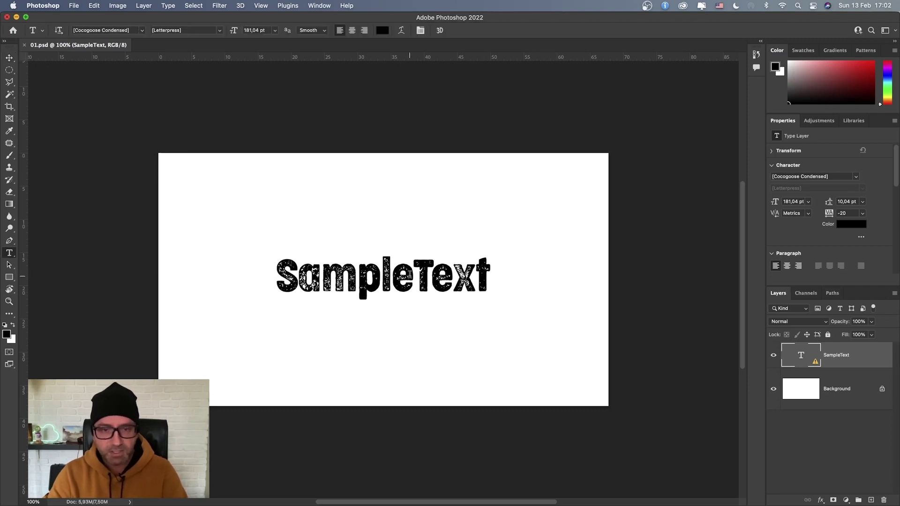
click(409, 276)
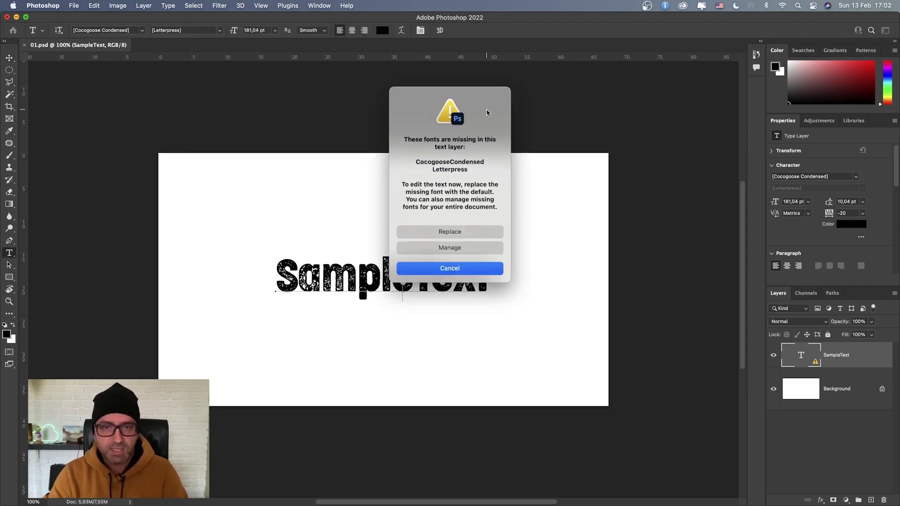
drag(489, 100, 458, 103)
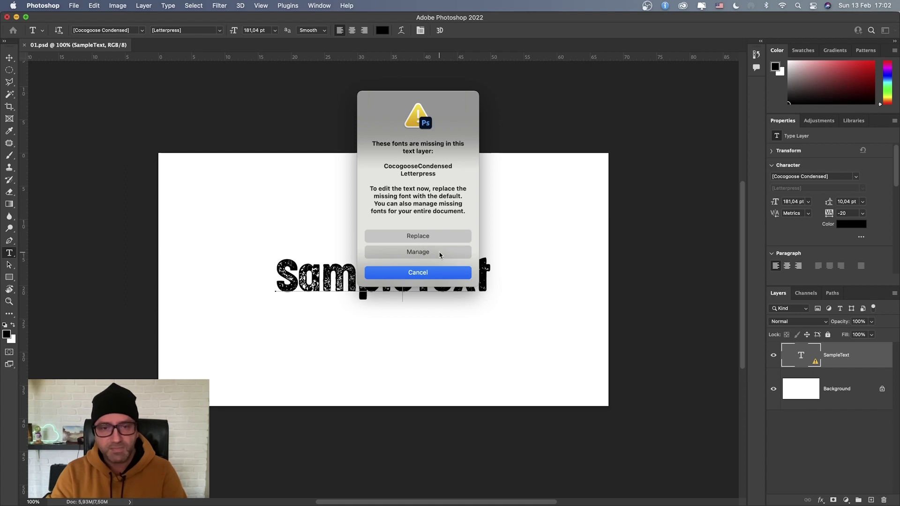
click(423, 272)
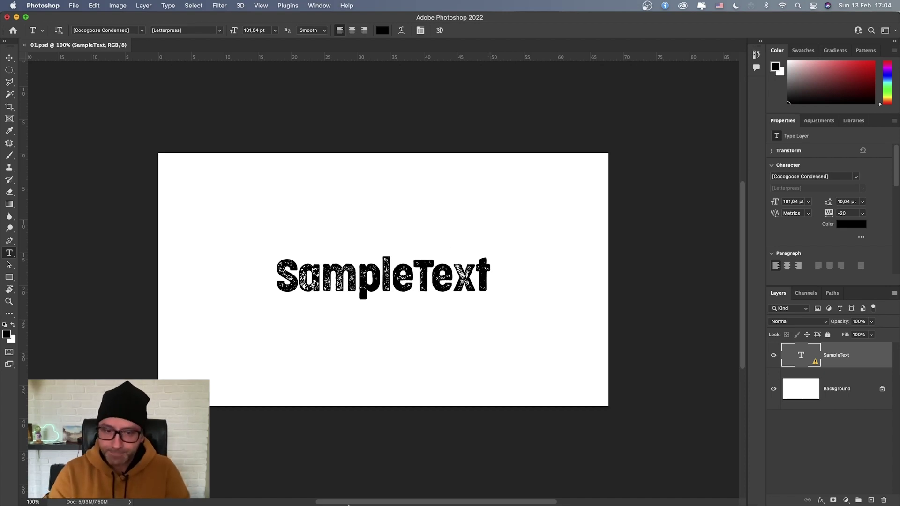
- Bring Chrome back to the front and browse the DaFont homepage
click(383, 487)
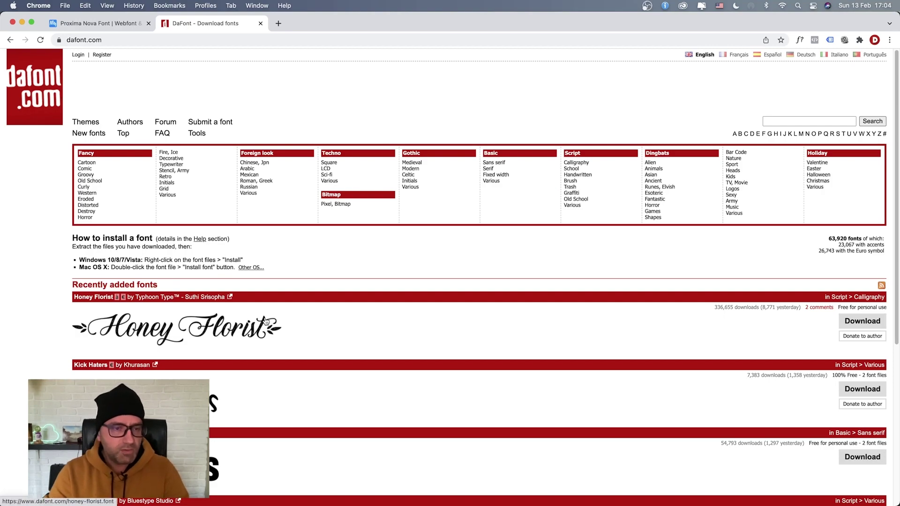
scroll(265, 321, down, 5)
scroll(265, 321, up, 5)
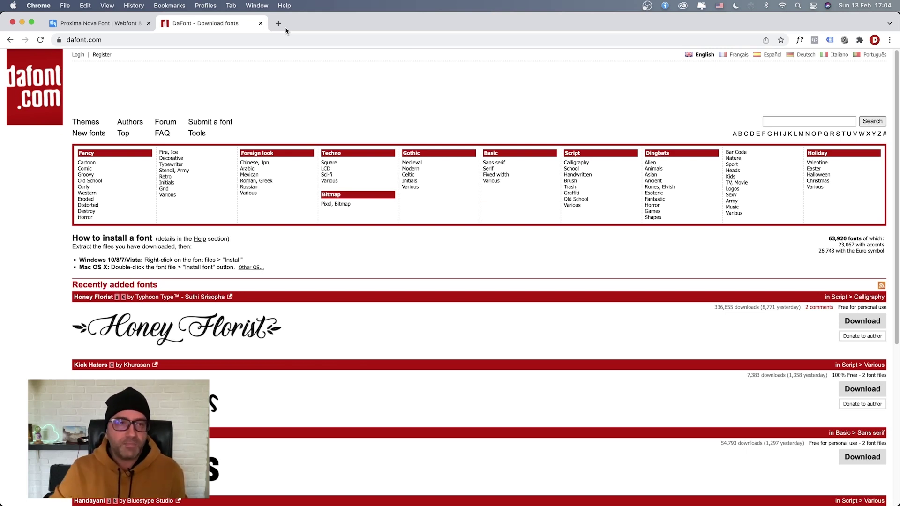
- Switch to the Proxima Nova MyFonts tab and read through its Desktop licence options
click(133, 26)
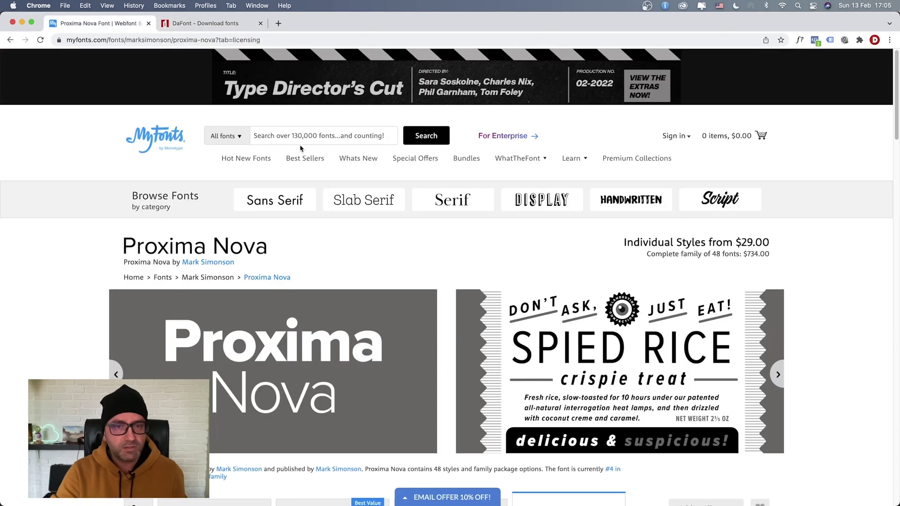
scroll(332, 170, down, 3)
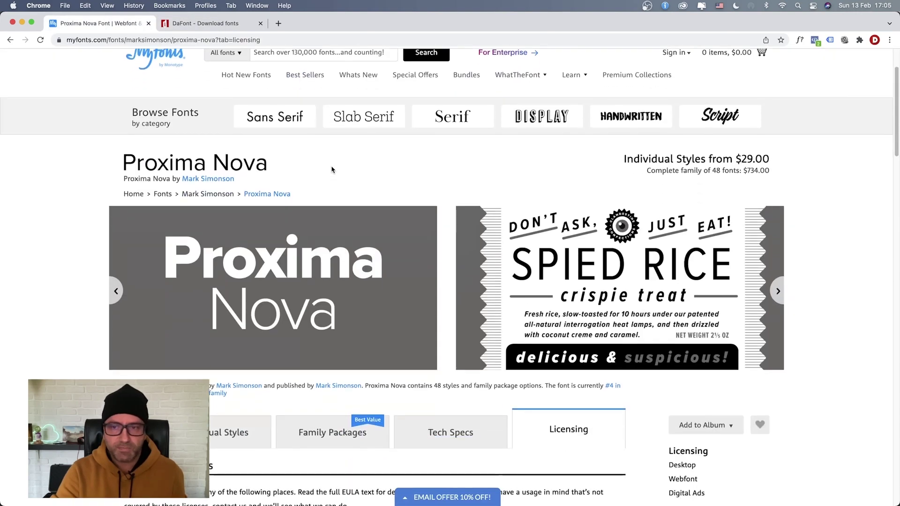
scroll(332, 170, down, 2)
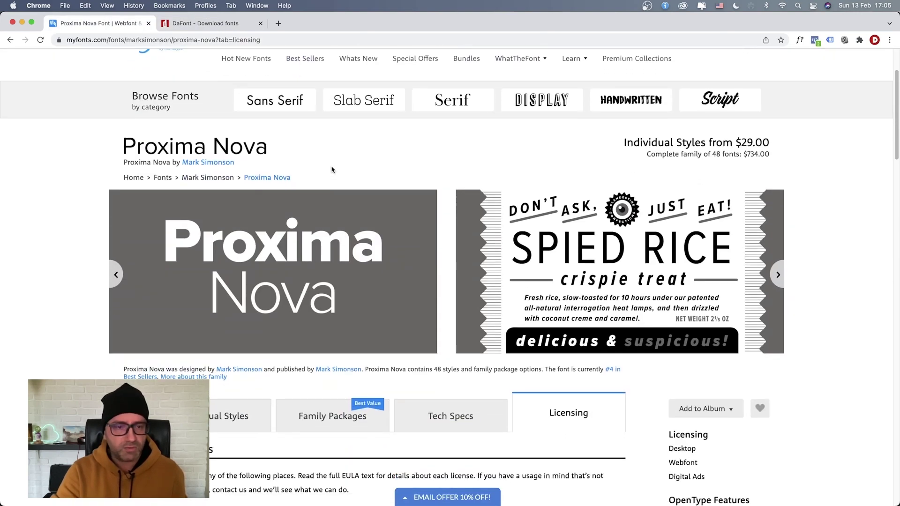
scroll(303, 254, down, 4)
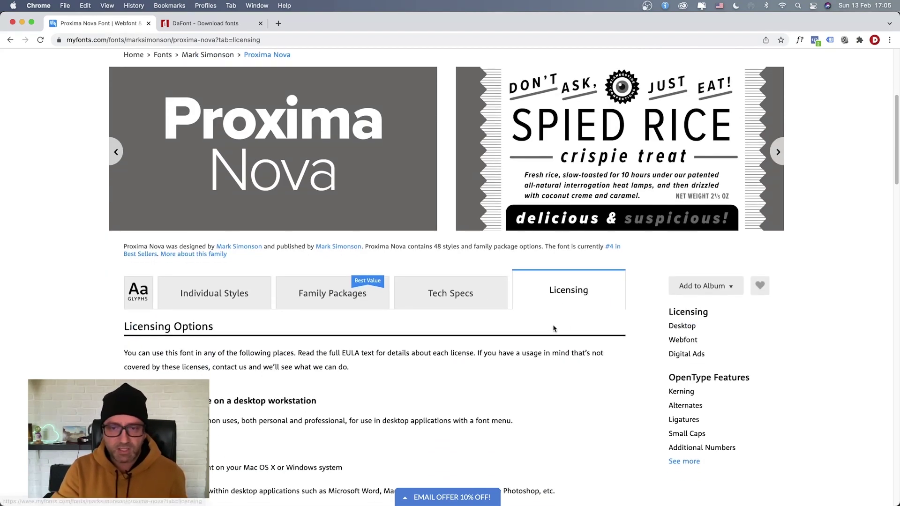
scroll(553, 328, down, 3)
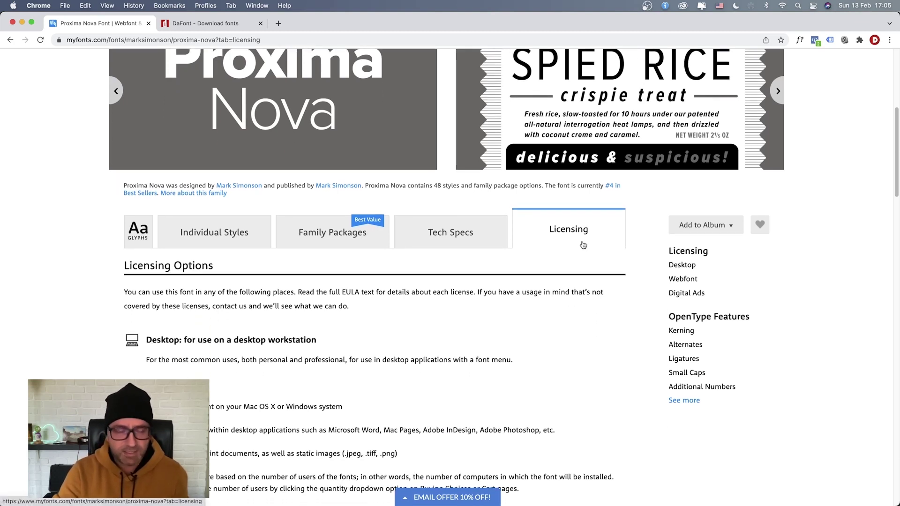
scroll(287, 361, down, 4)
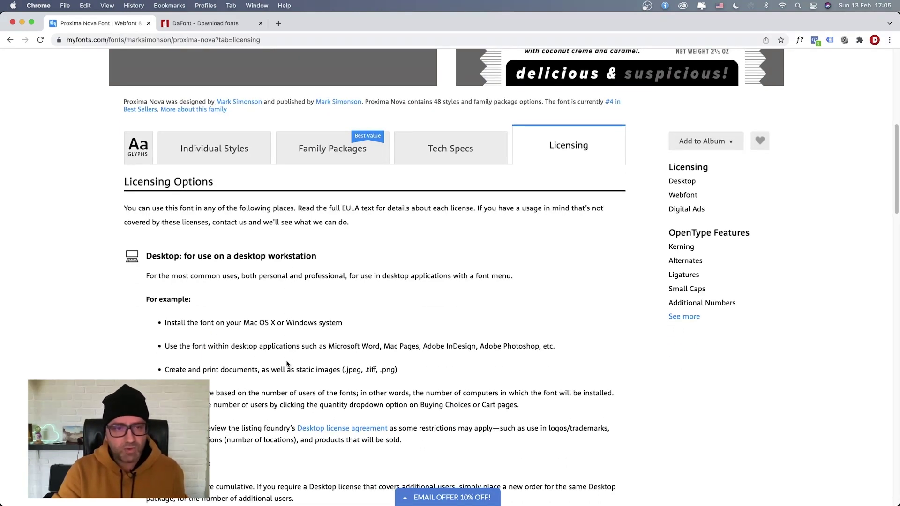
scroll(279, 273, down, 4)
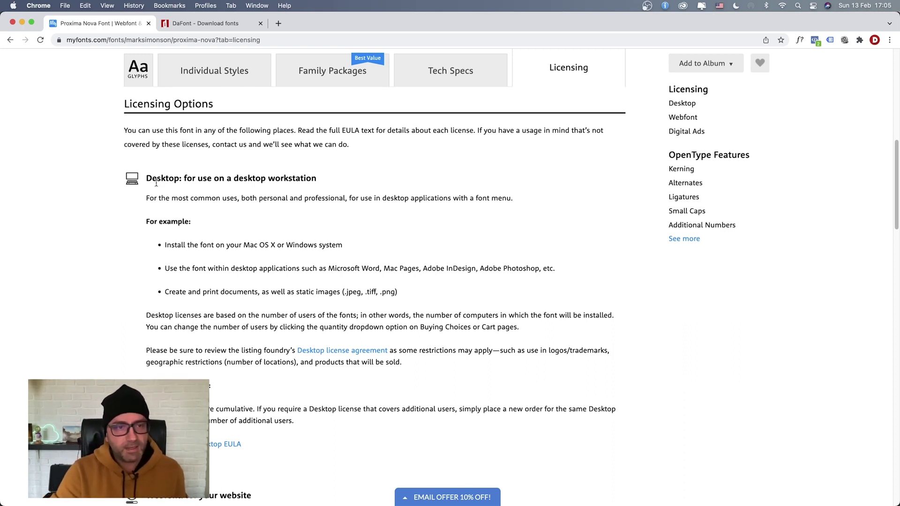
- Read the Webfont and Digital Ads licence terms, then return to the DaFont tab
scroll(156, 183, down, 1)
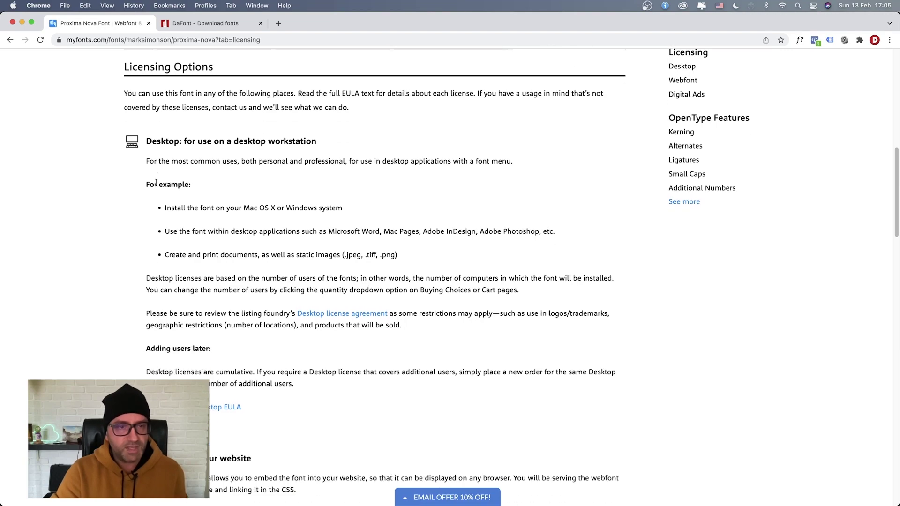
scroll(156, 183, down, 3)
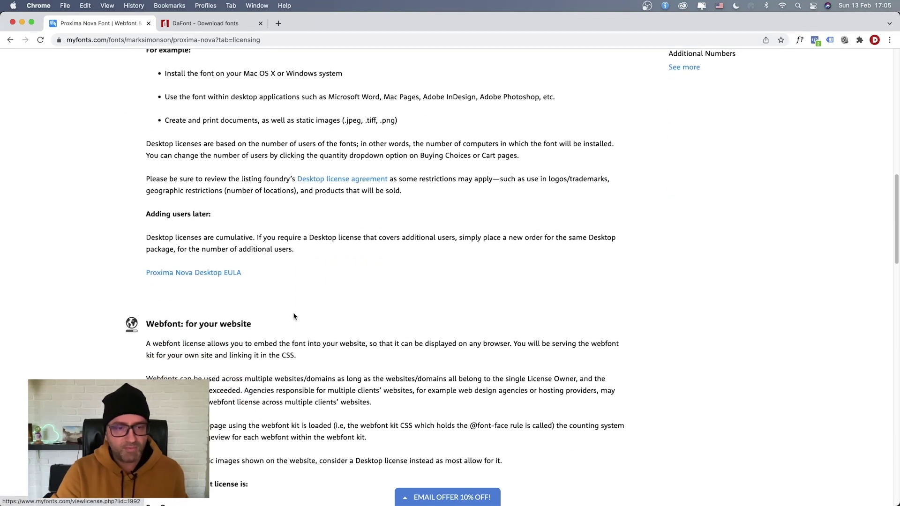
scroll(294, 316, down, 3)
scroll(294, 317, down, 4)
scroll(294, 317, down, 3)
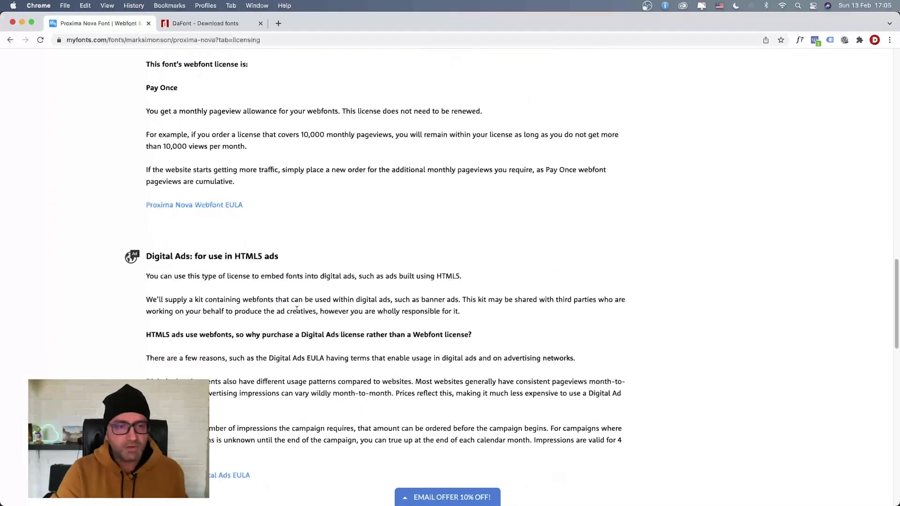
scroll(327, 262, down, 5)
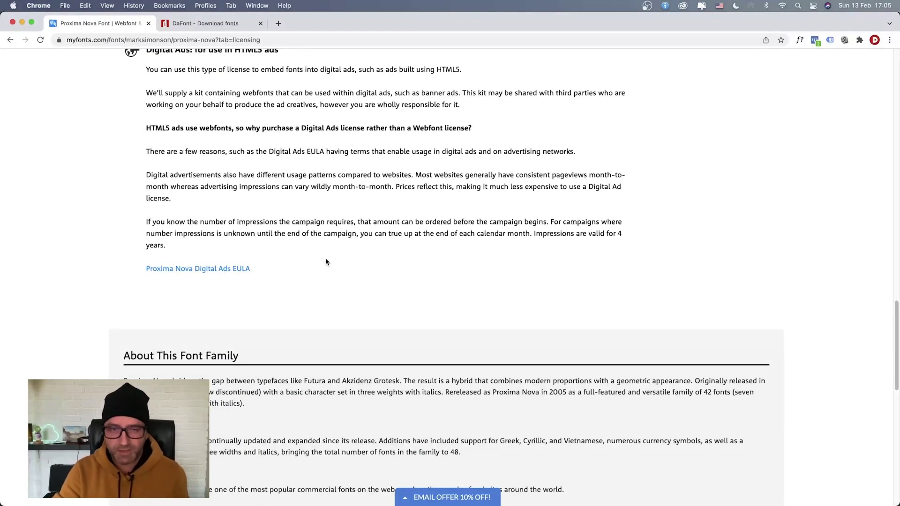
scroll(327, 261, up, 2)
key(ctrl+Tab)
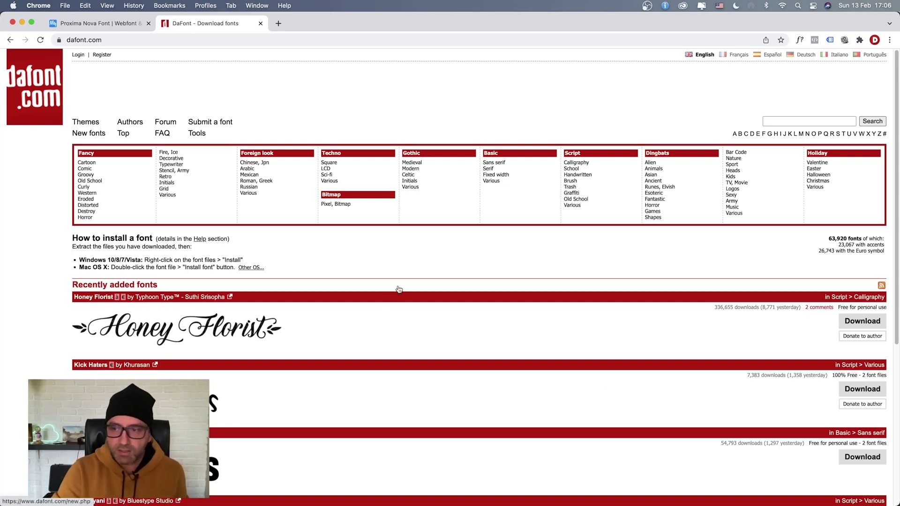
- Review the Adeline font's Free For Personal Use Only note, then return to the DaFont listing
scroll(399, 289, down, 3)
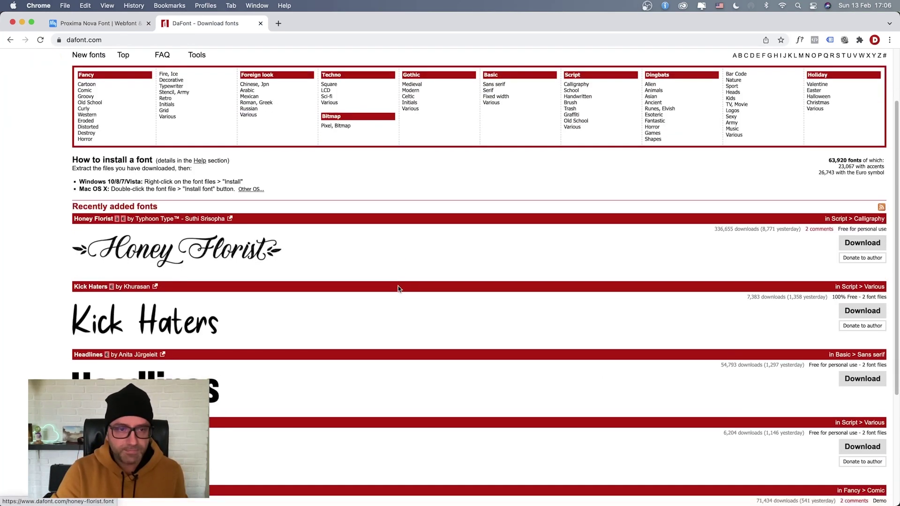
click(298, 268)
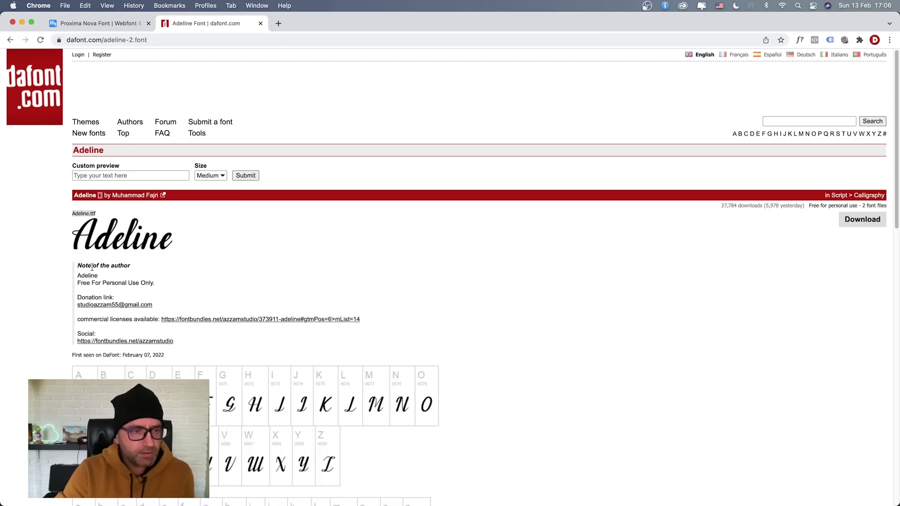
drag(77, 283, 163, 287)
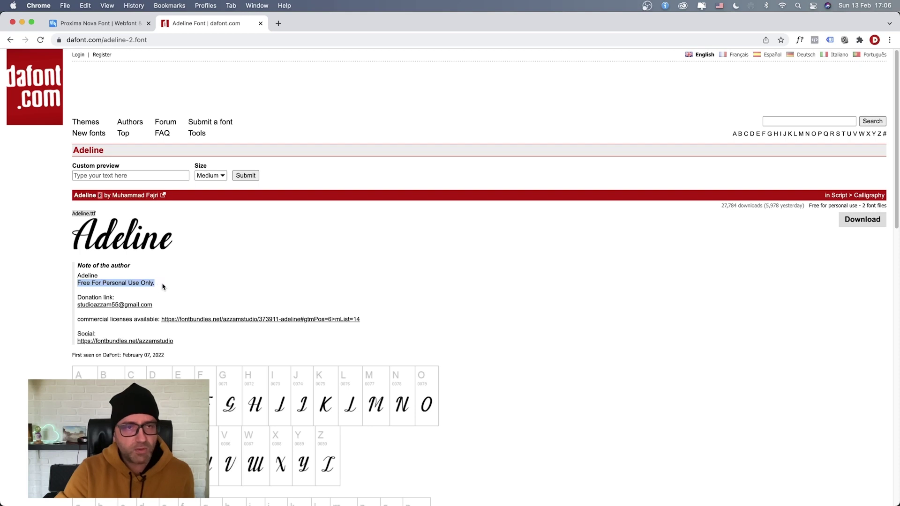
click(204, 285)
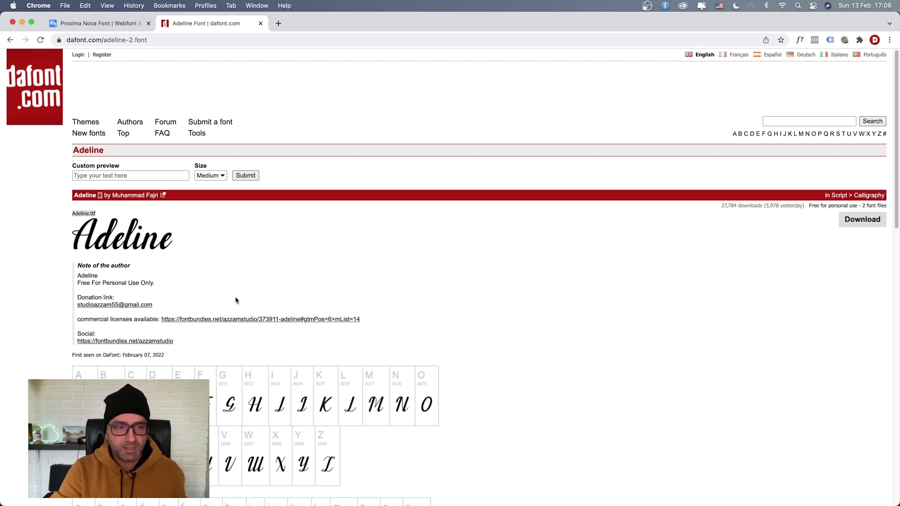
click(11, 40)
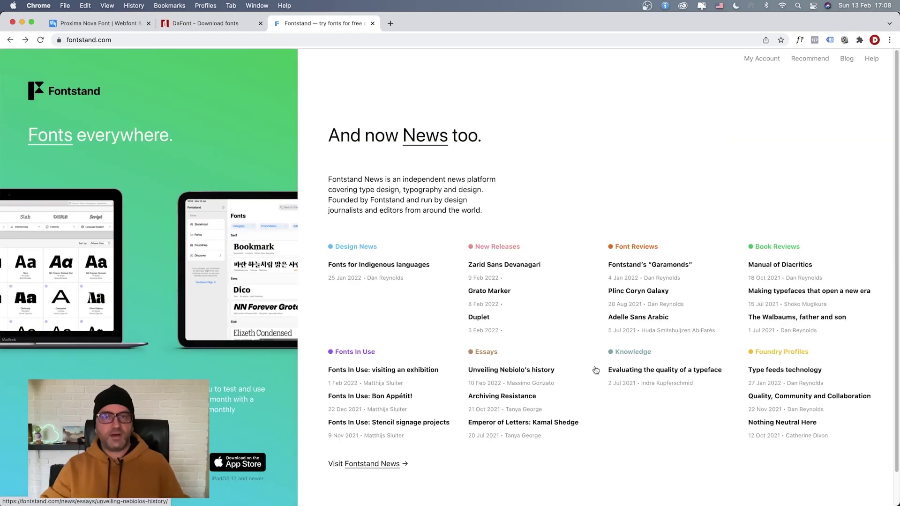